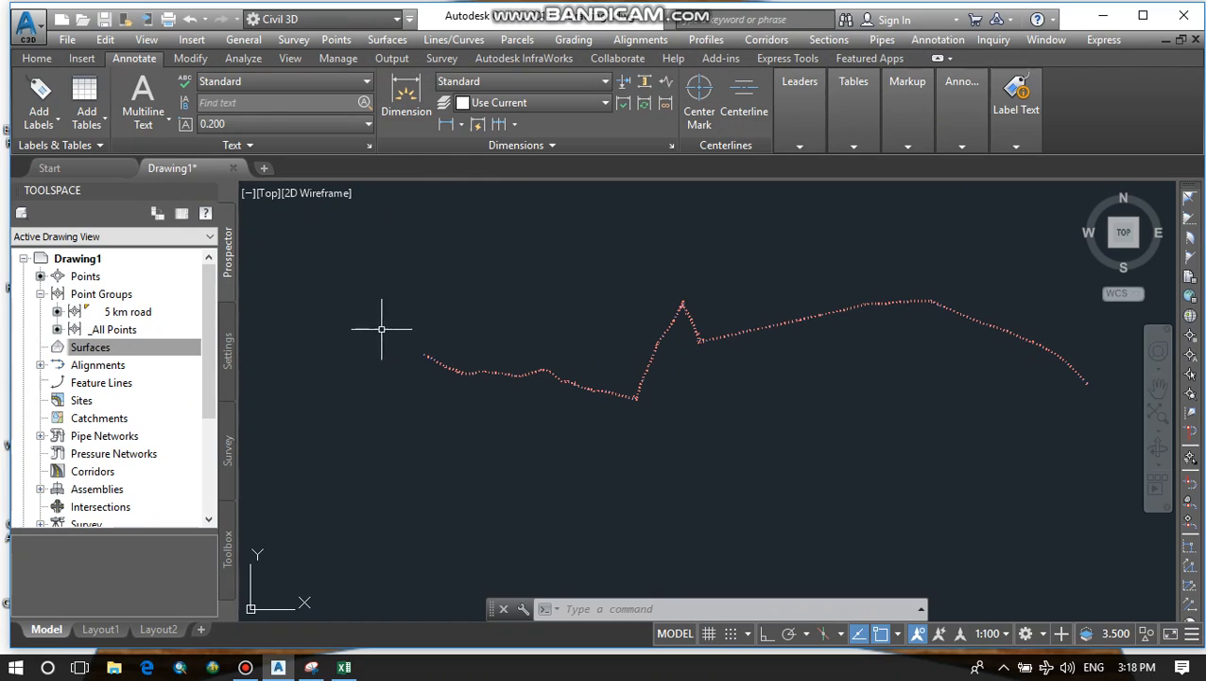
{"action": "left_click", "coordinate": [161, 347]}
{"action": "left_click", "coordinate": [230, 355]}
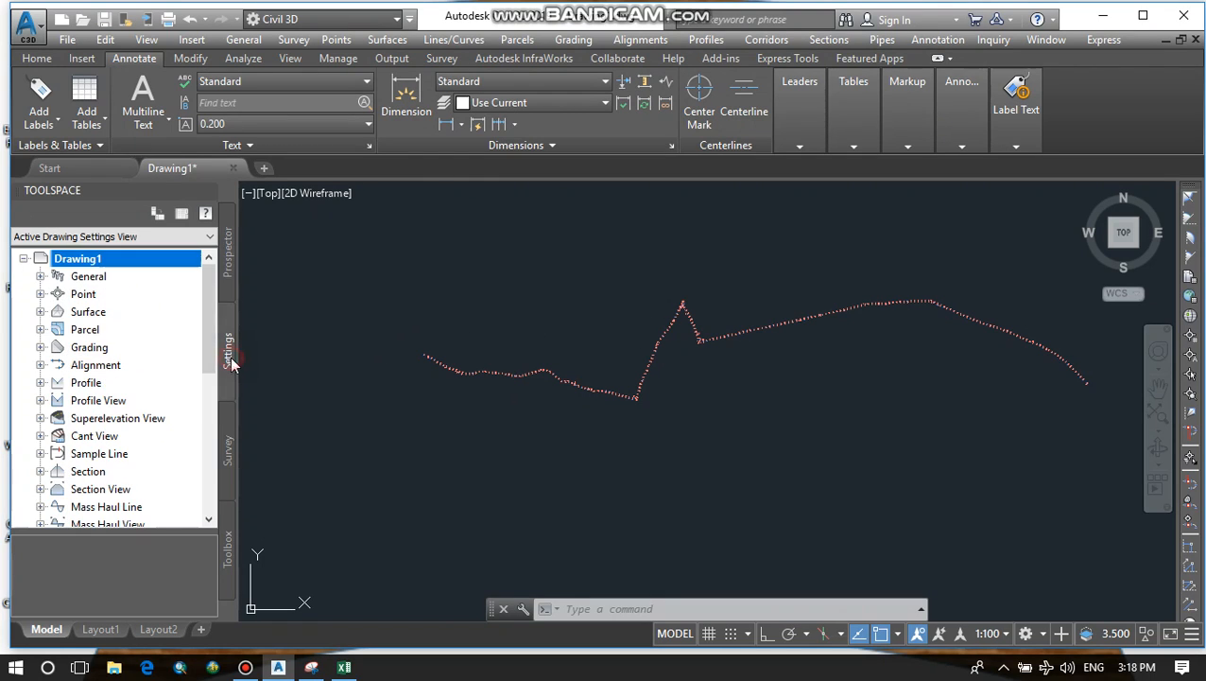
{"action": "left_click", "coordinate": [228, 253]}
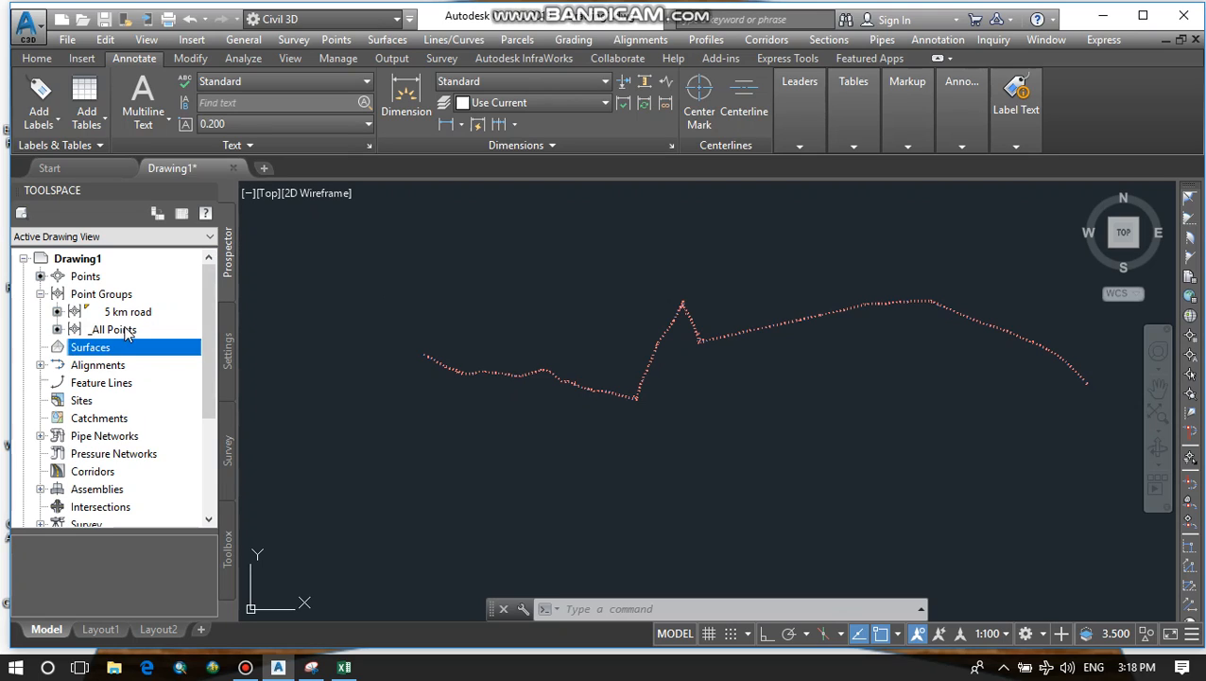
{"action": "left_click", "coordinate": [106, 344]}
{"action": "right_click", "coordinate": [106, 346]}
{"action": "left_click", "coordinate": [155, 352]}
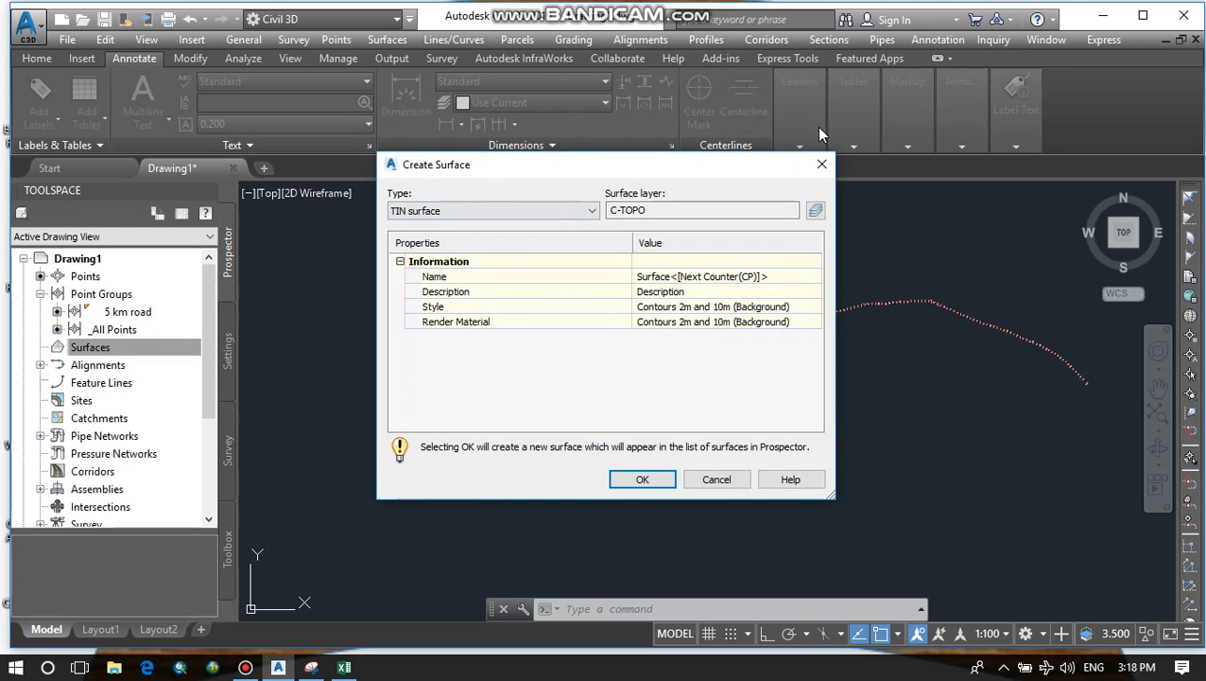
{"action": "left_click", "coordinate": [821, 165]}
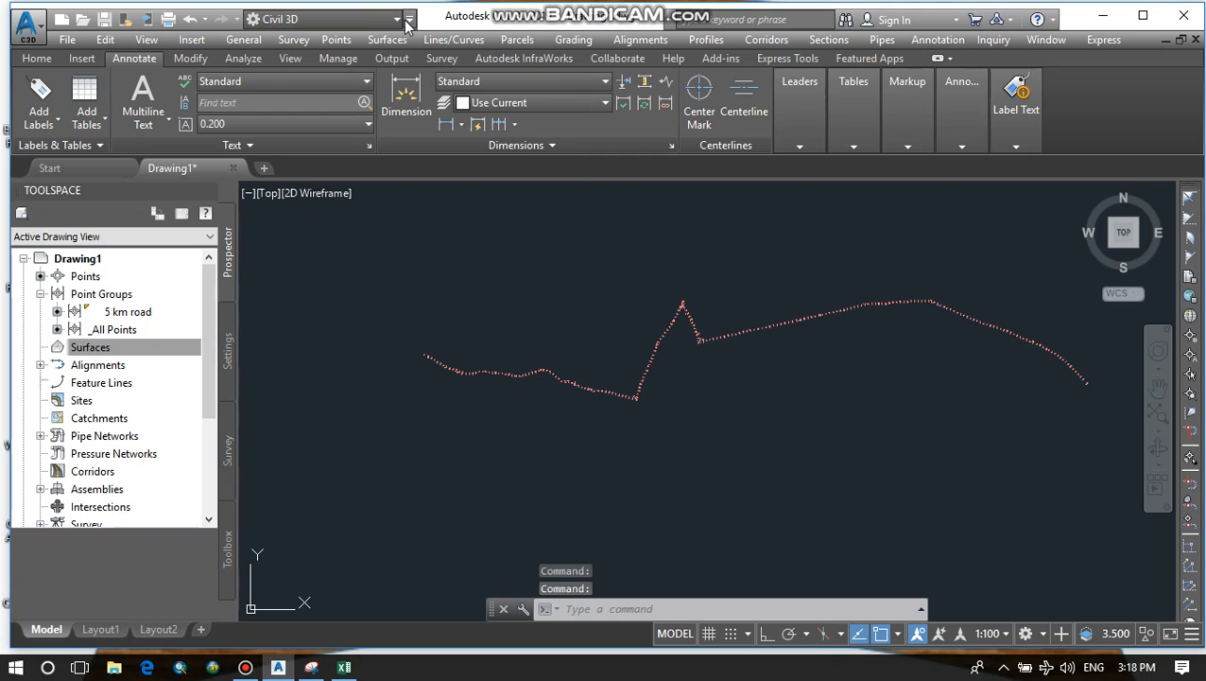
{"action": "left_click", "coordinate": [409, 20]}
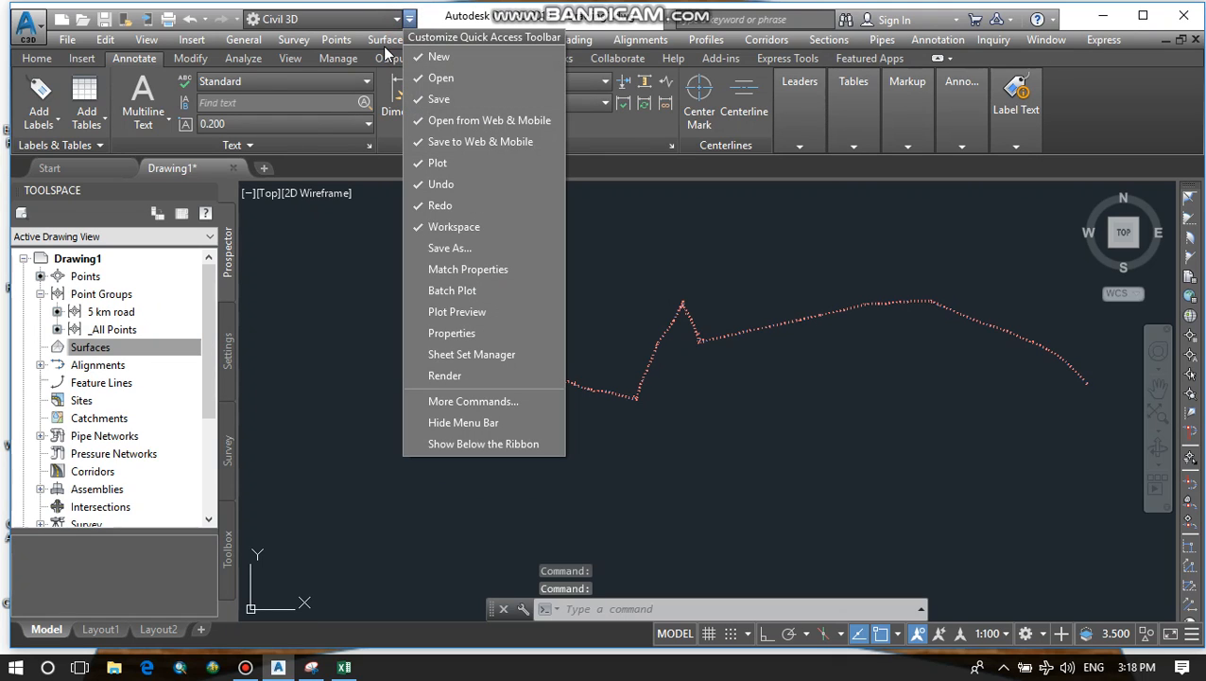
{"action": "left_click", "coordinate": [388, 40]}
Start a new TIN surface on layer C-TOPO and name it "Surface 5 km road"
{"action": "left_click", "coordinate": [388, 40]}
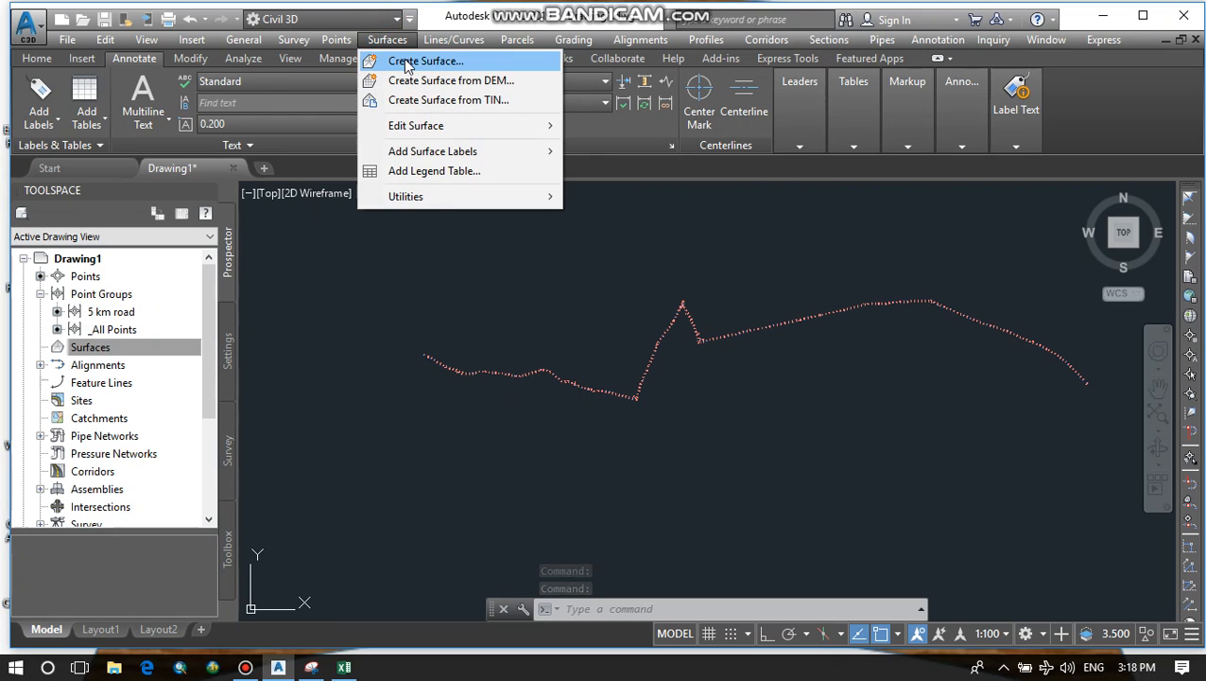
{"action": "left_click", "coordinate": [407, 63]}
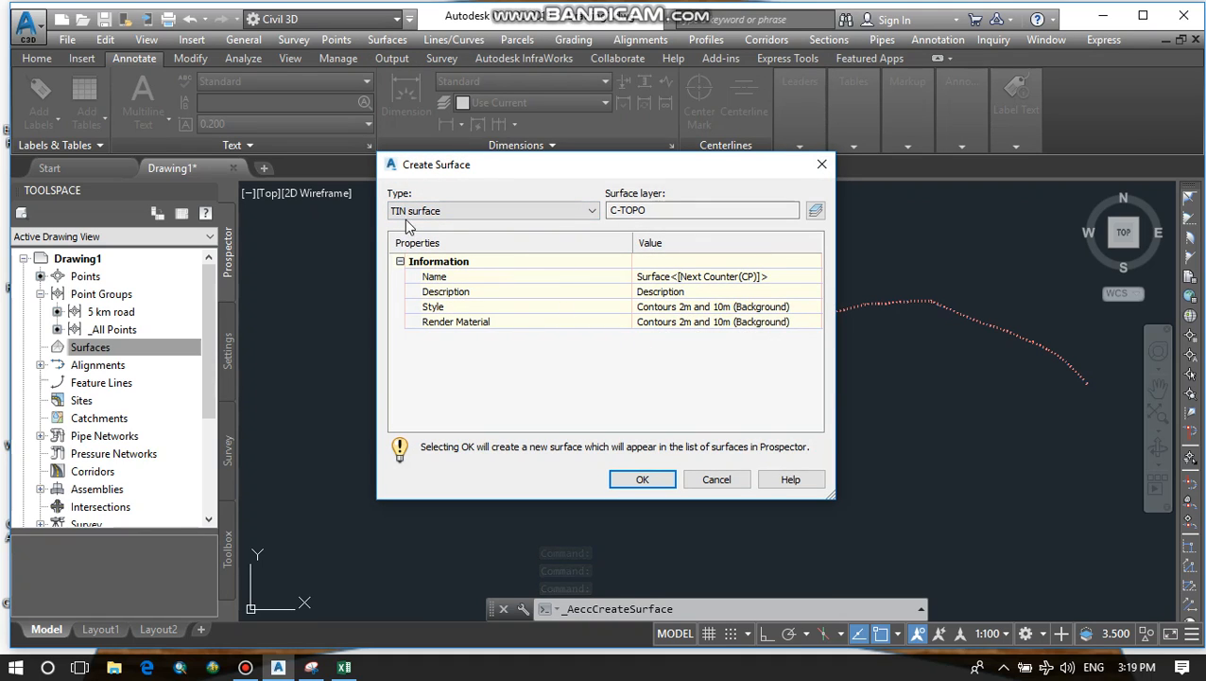
{"action": "left_click", "coordinate": [490, 211]}
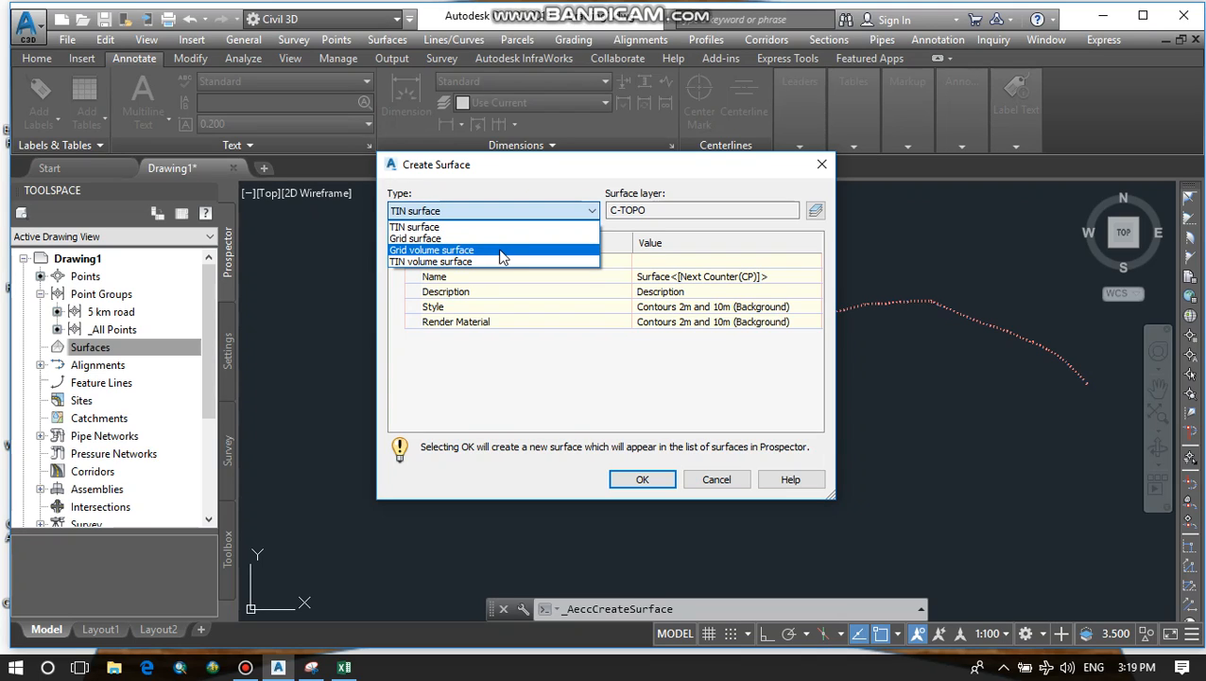
{"action": "left_click", "coordinate": [491, 209]}
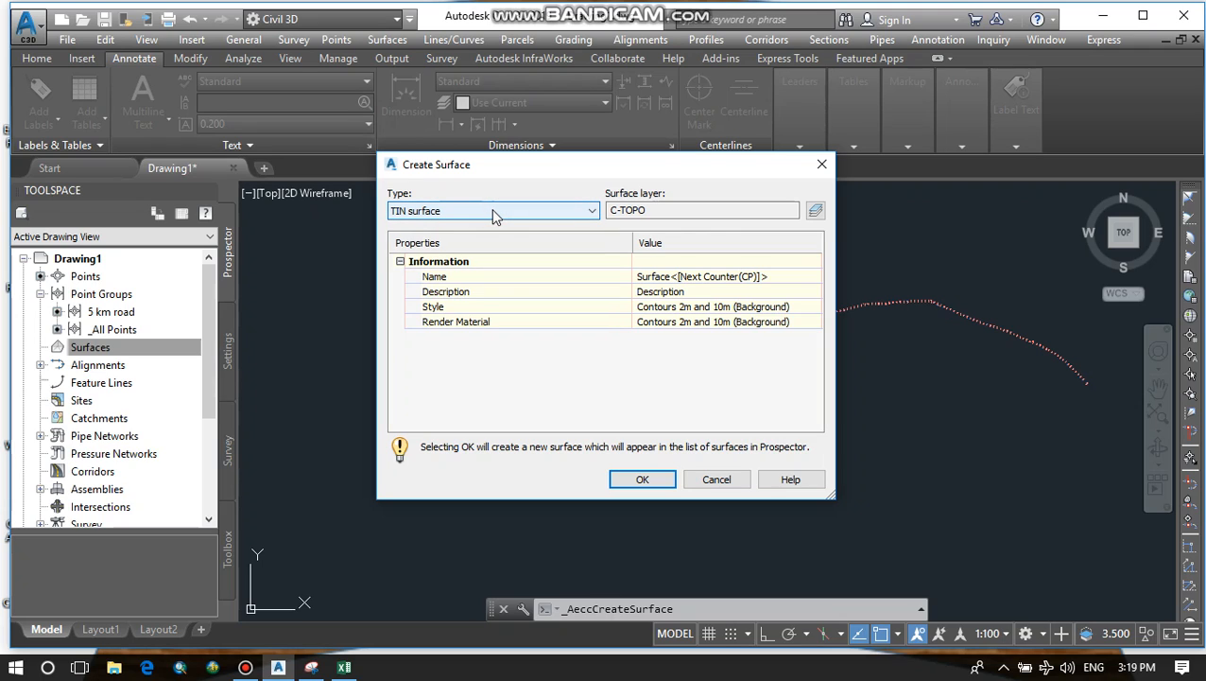
{"action": "left_click", "coordinate": [695, 209]}
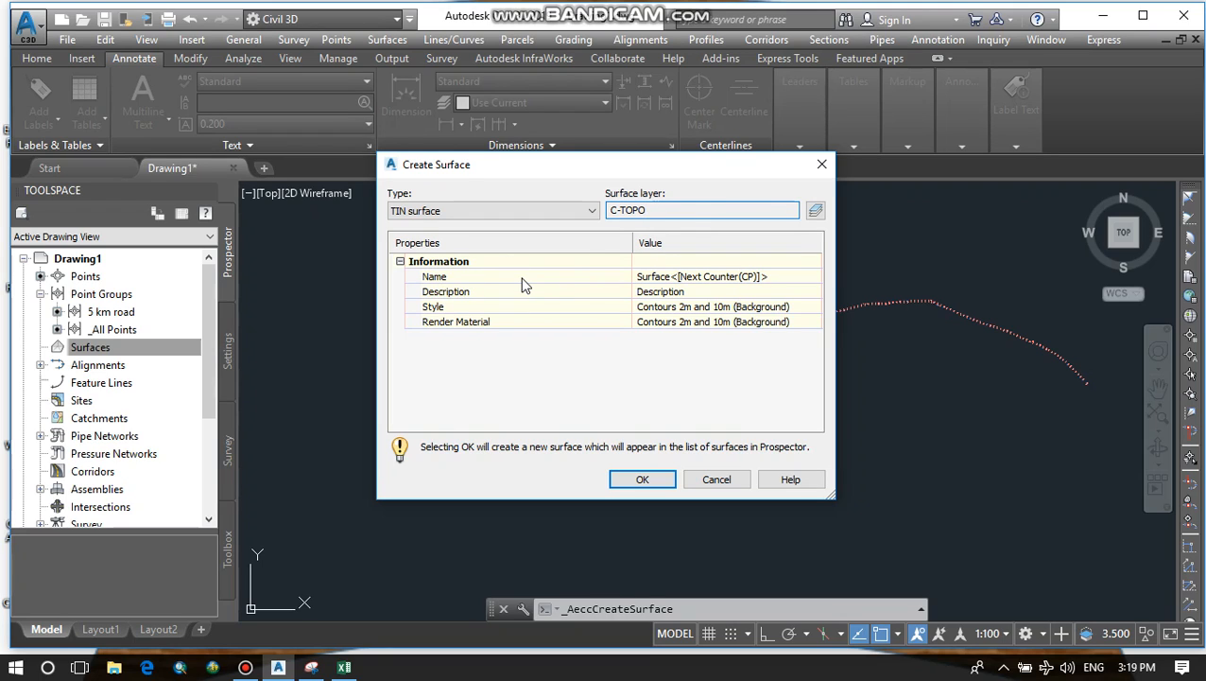
{"action": "left_click", "coordinate": [681, 277]}
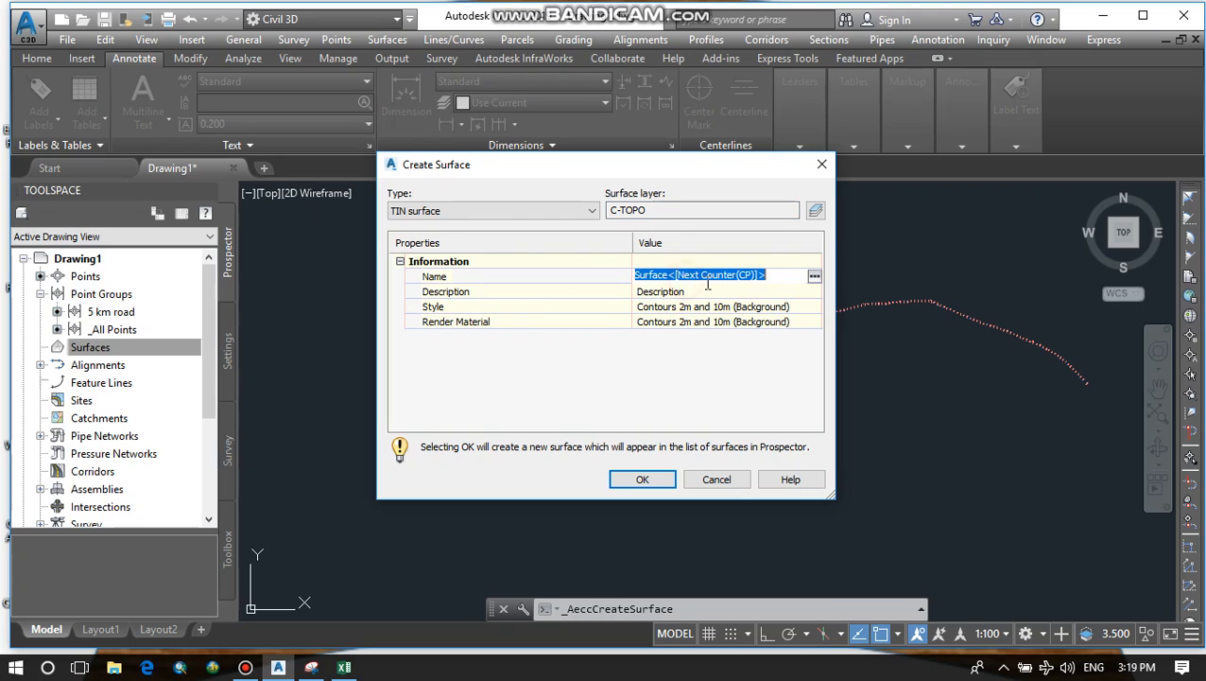
{"action": "left_click_drag", "start_coordinate": [775, 276], "coordinate": [670, 280]}
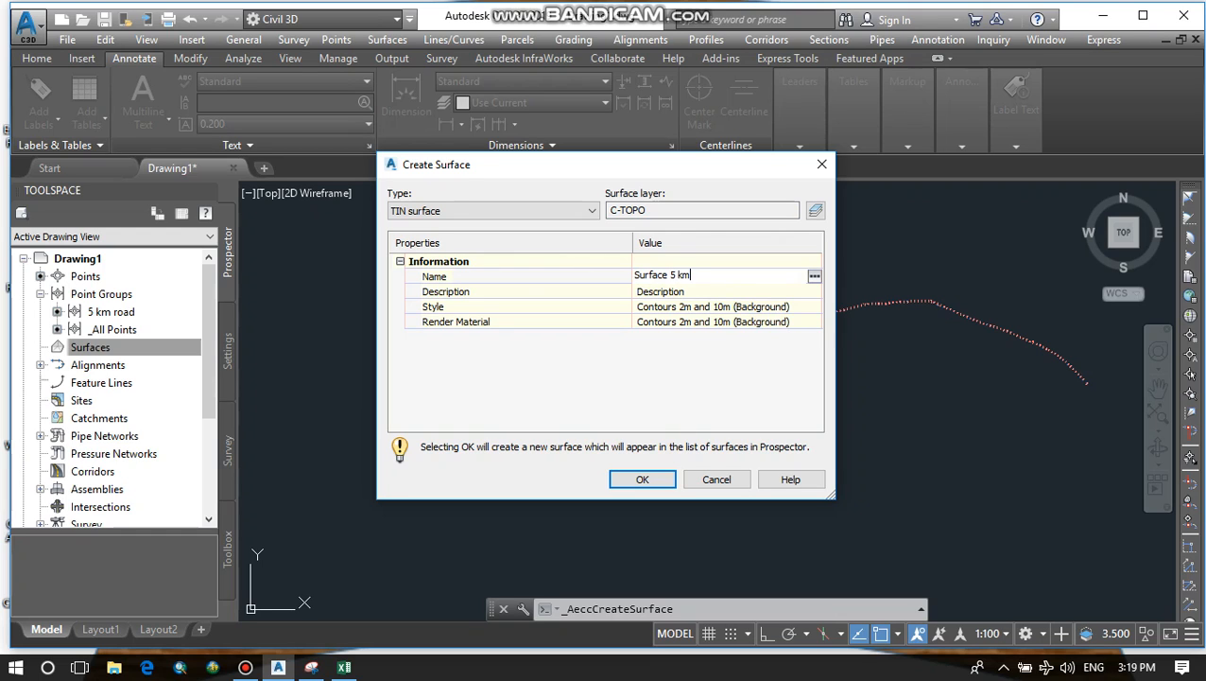
{"action": "left_click", "coordinate": [813, 276]}
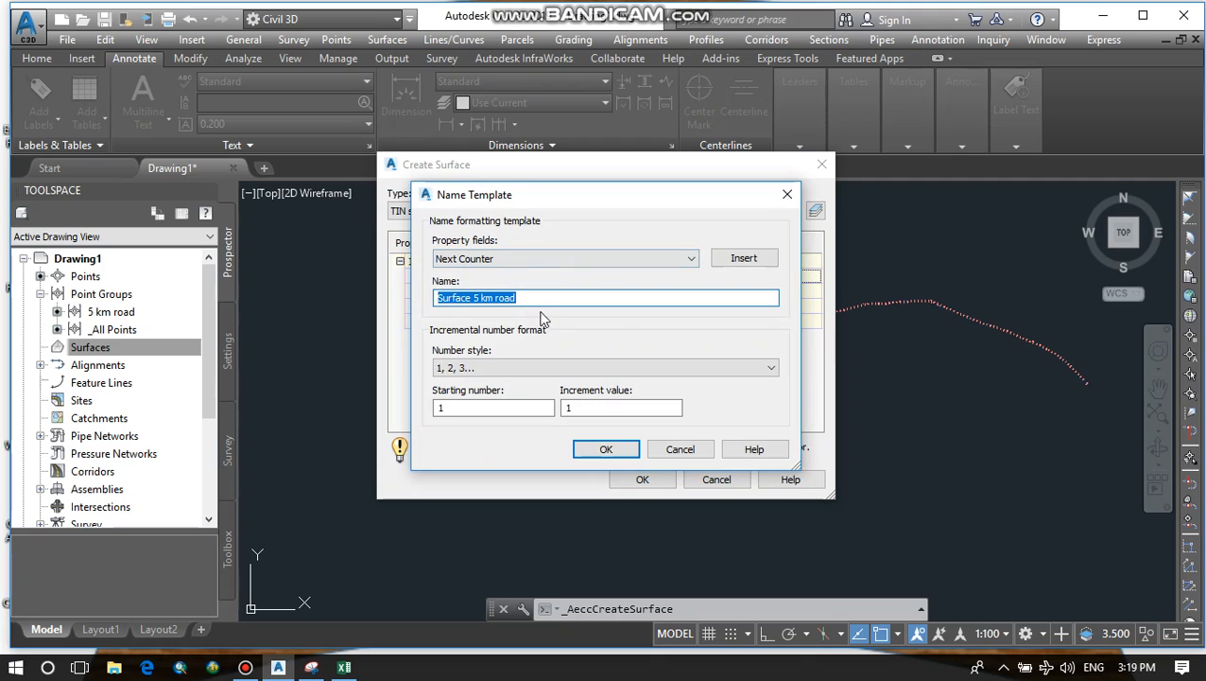
{"action": "left_click", "coordinate": [602, 450]}
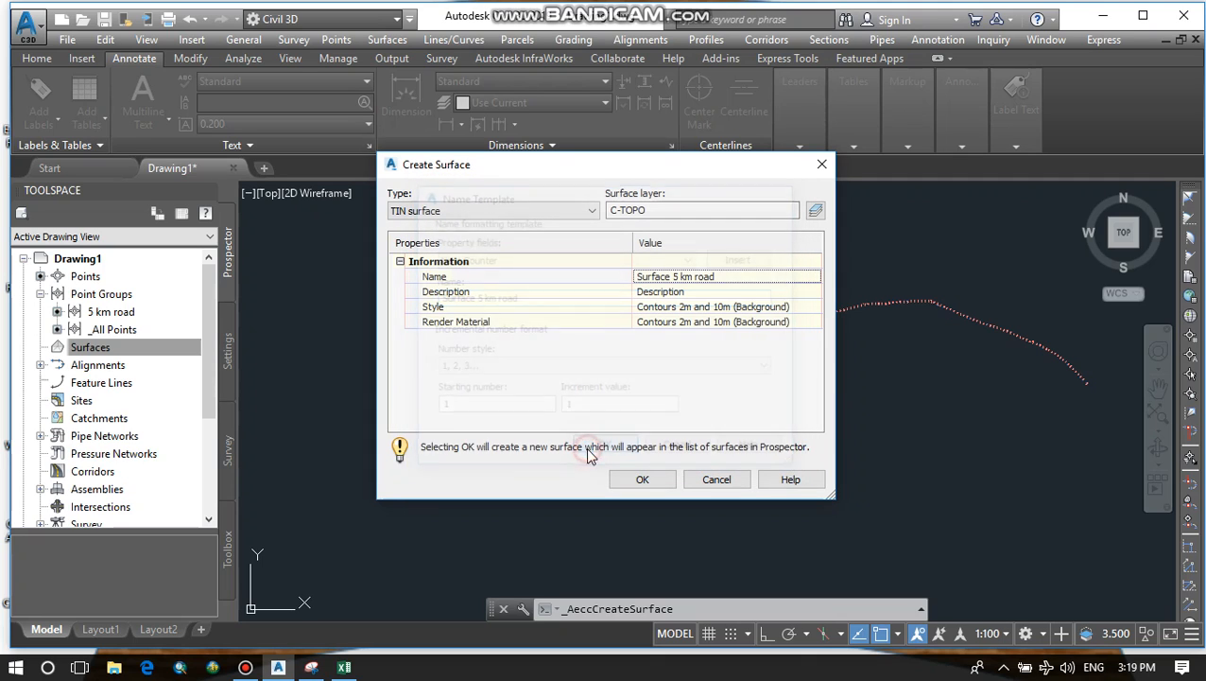
Examine the available surface styles for the new surface without applying a different one
{"action": "left_click", "coordinate": [482, 293]}
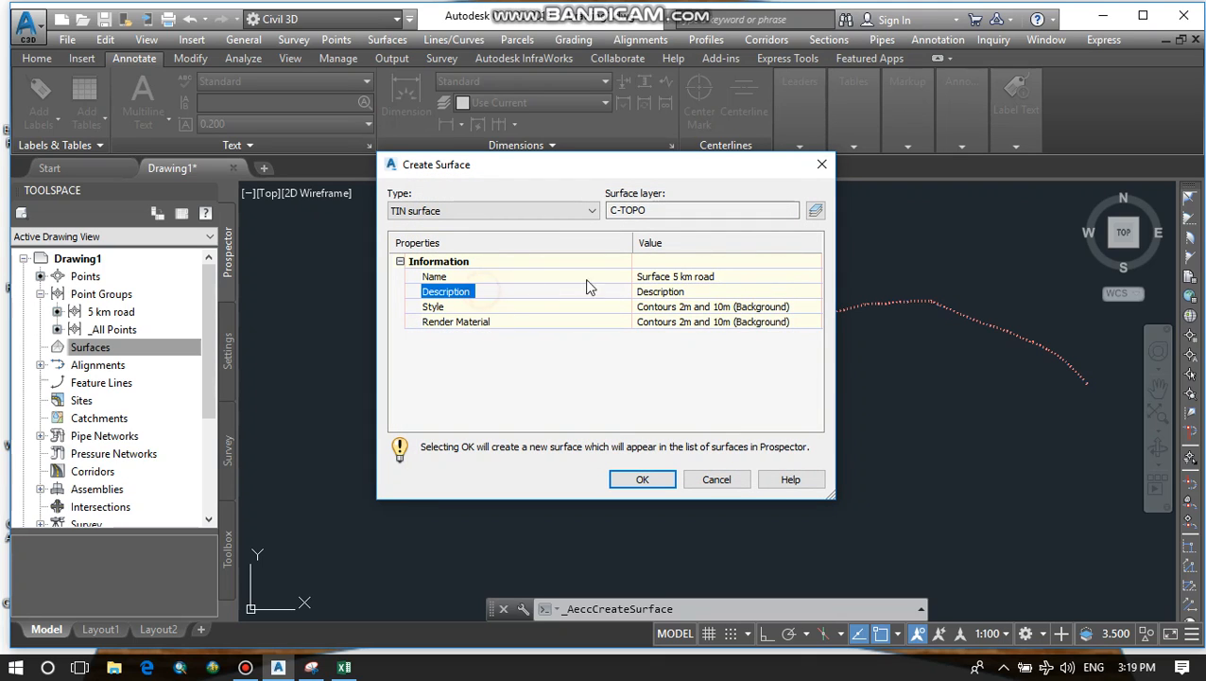
{"action": "left_click", "coordinate": [493, 308]}
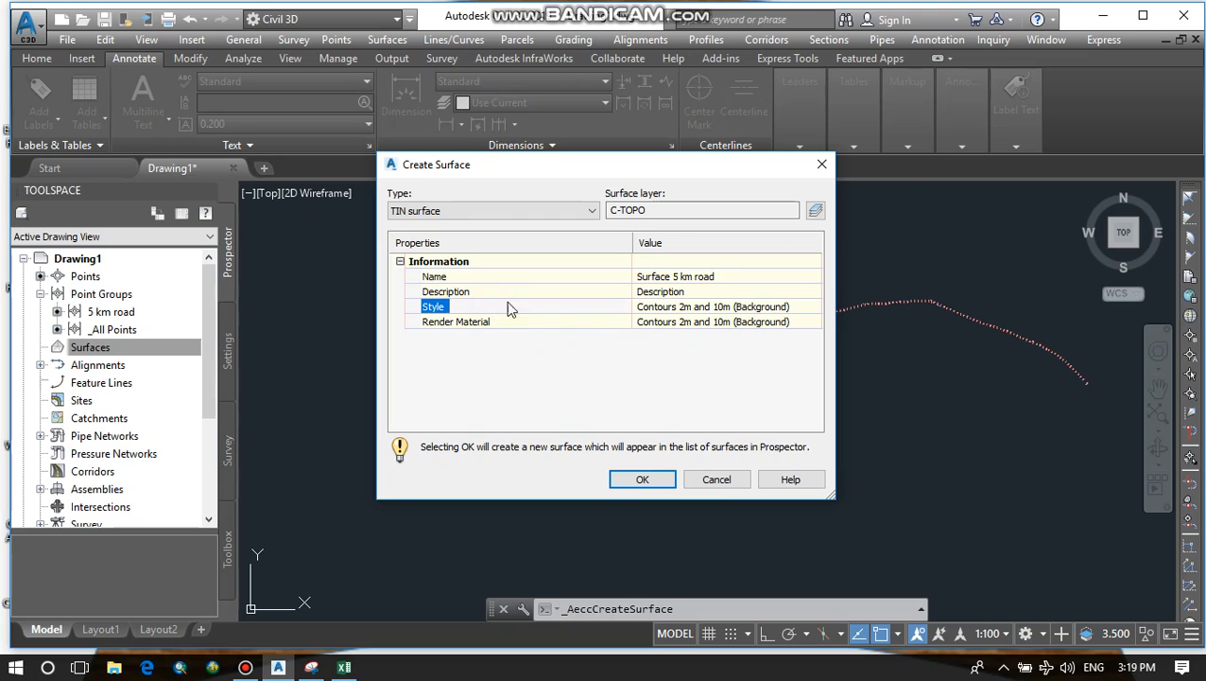
{"action": "left_click", "coordinate": [664, 308]}
{"action": "left_click", "coordinate": [814, 307]}
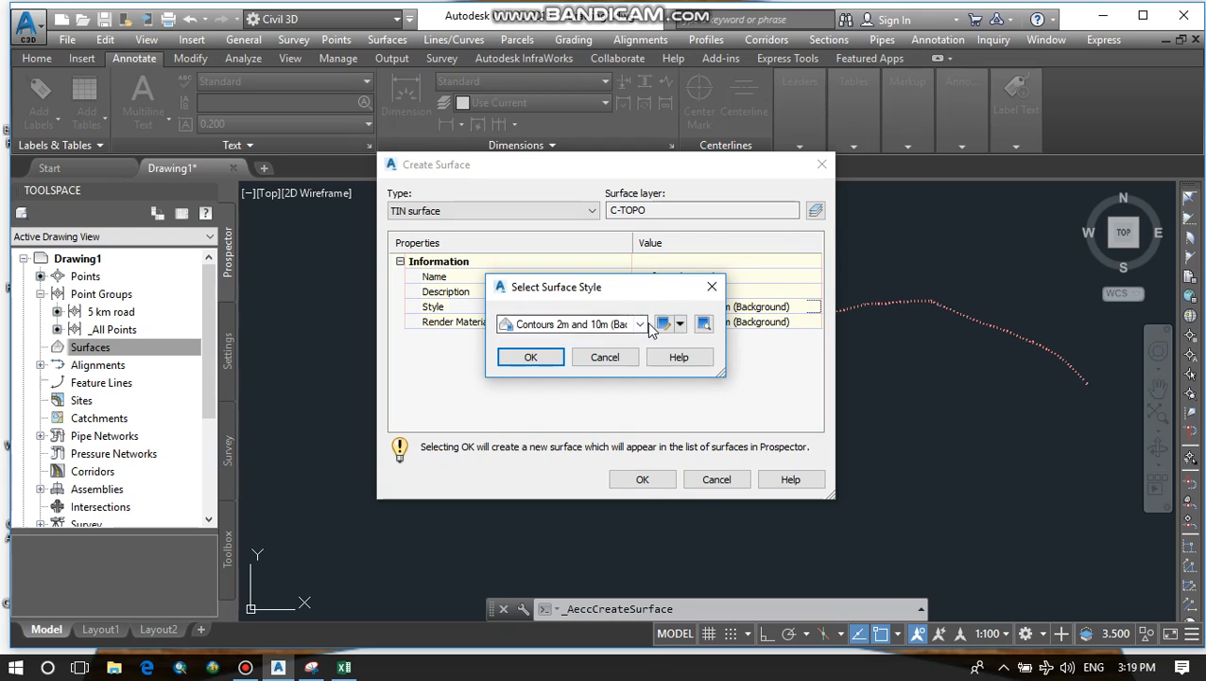
{"action": "left_click", "coordinate": [640, 325]}
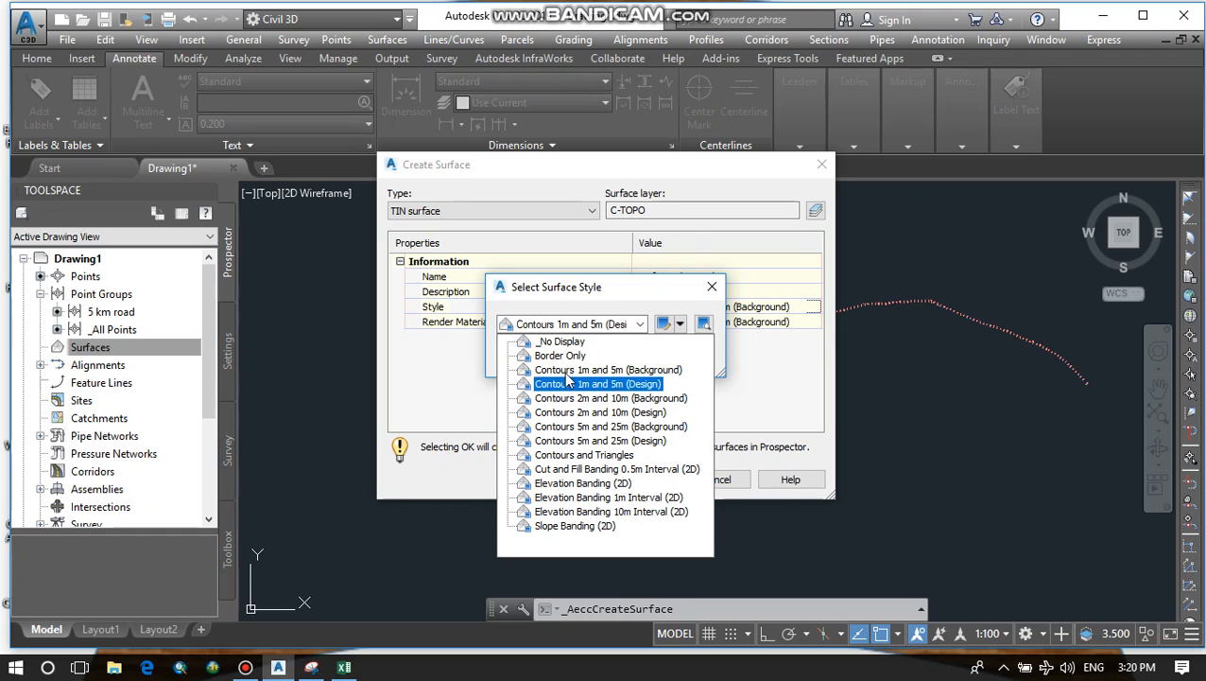
{"action": "left_click", "coordinate": [712, 287]}
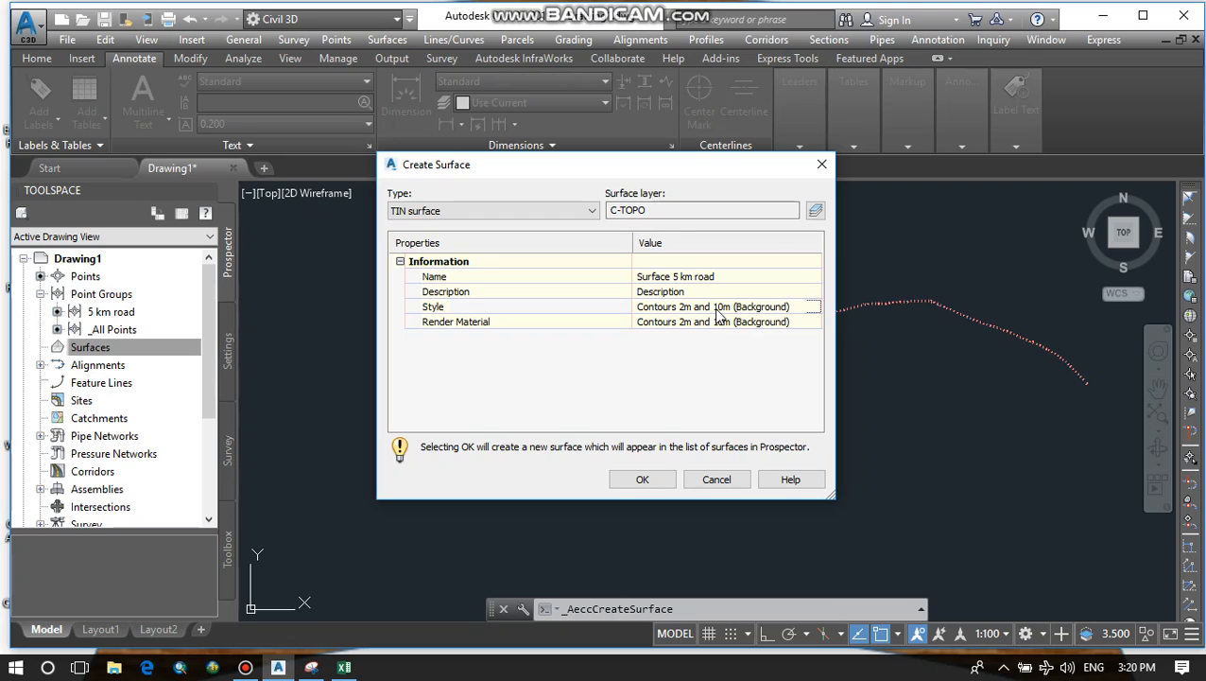
{"action": "left_click", "coordinate": [716, 308]}
{"action": "left_click", "coordinate": [738, 311]}
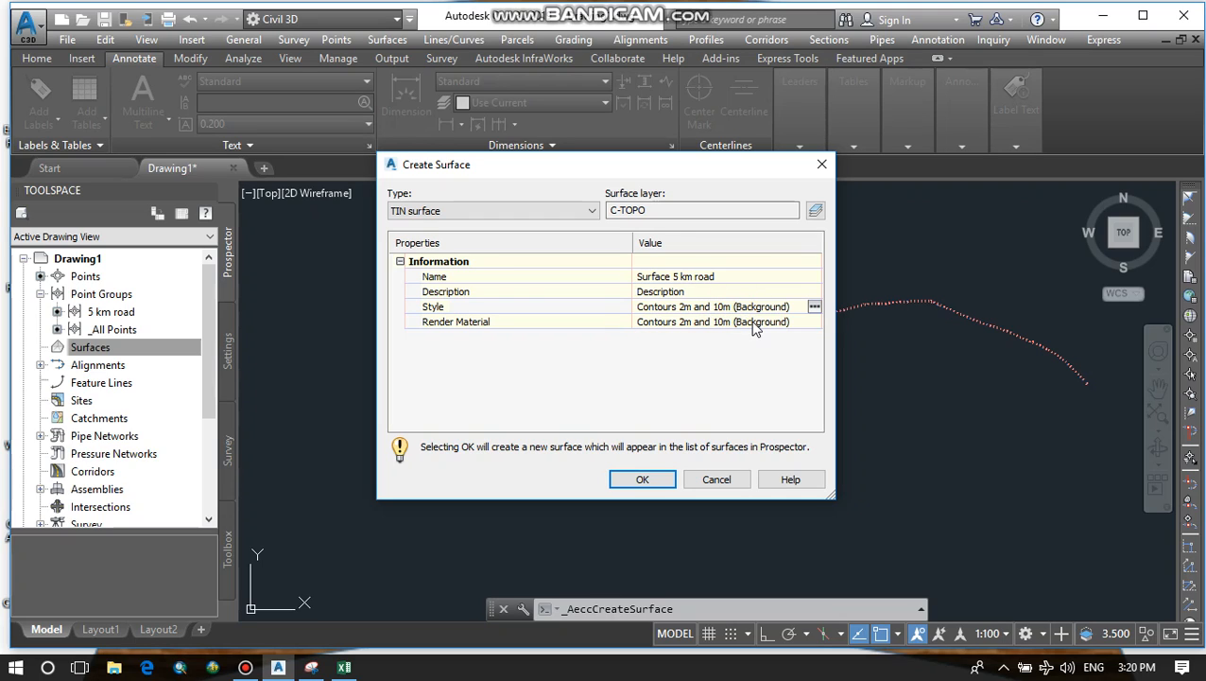
Set the new surface's render material to ByBlock and create the surface
{"action": "left_click", "coordinate": [541, 326]}
{"action": "left_click", "coordinate": [557, 323]}
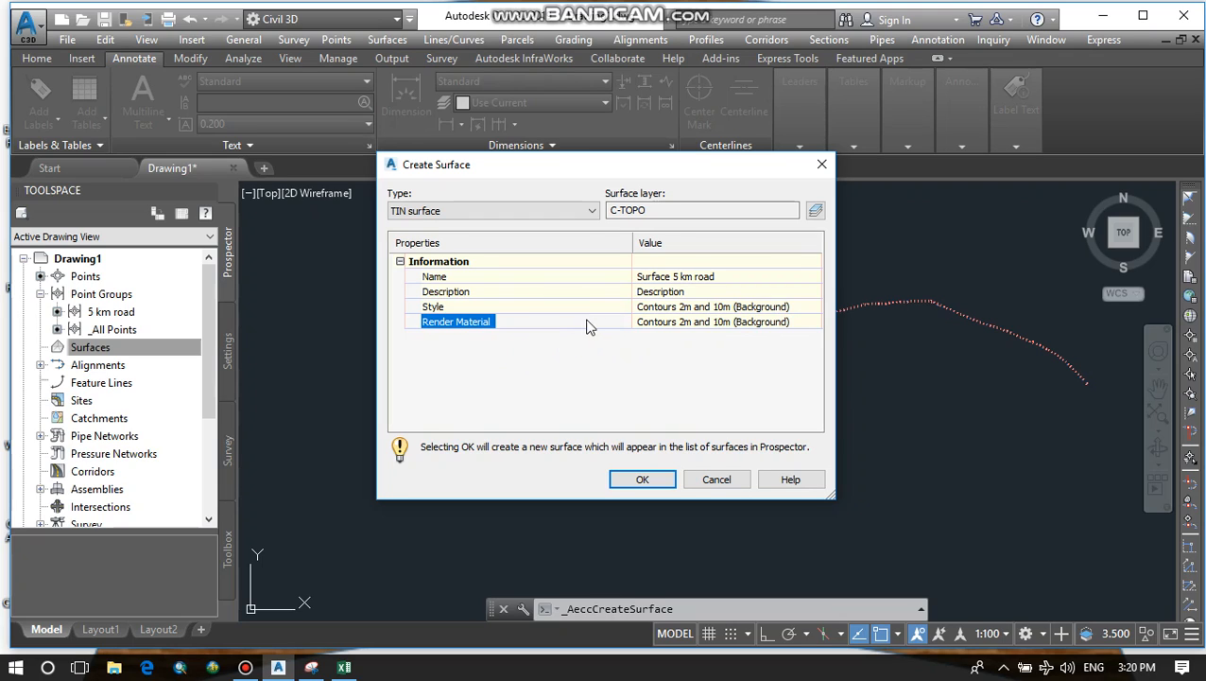
{"action": "left_click", "coordinate": [739, 321]}
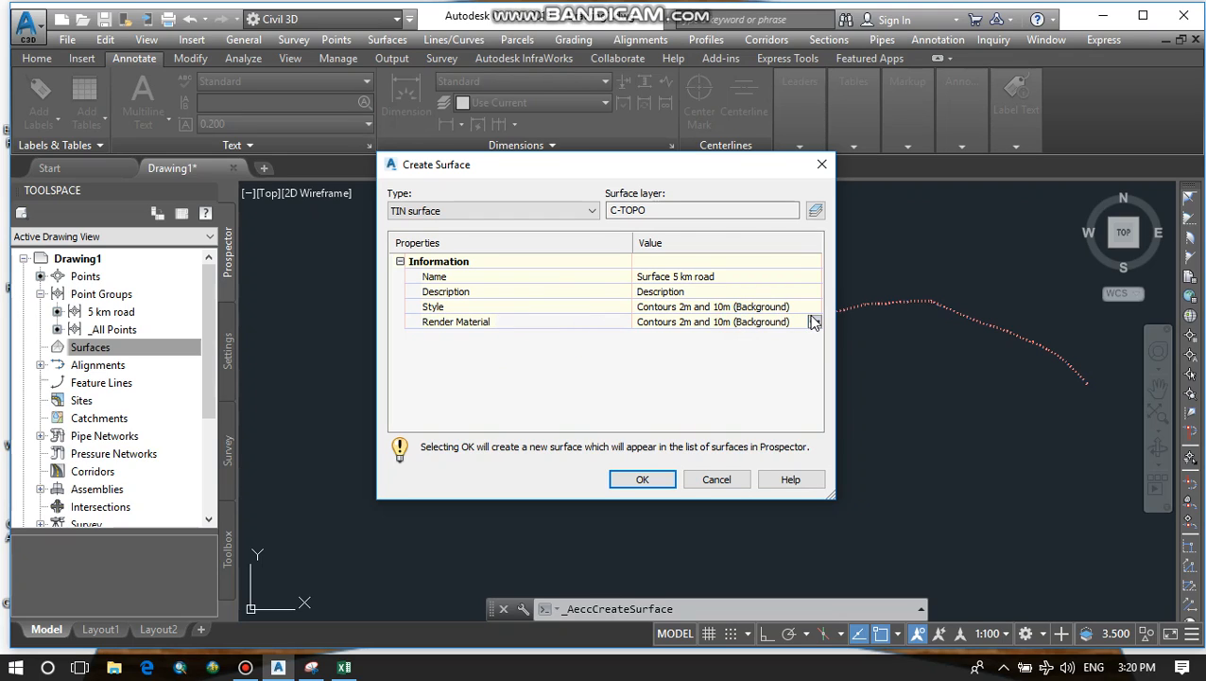
{"action": "left_click", "coordinate": [813, 322]}
{"action": "left_click", "coordinate": [651, 326]}
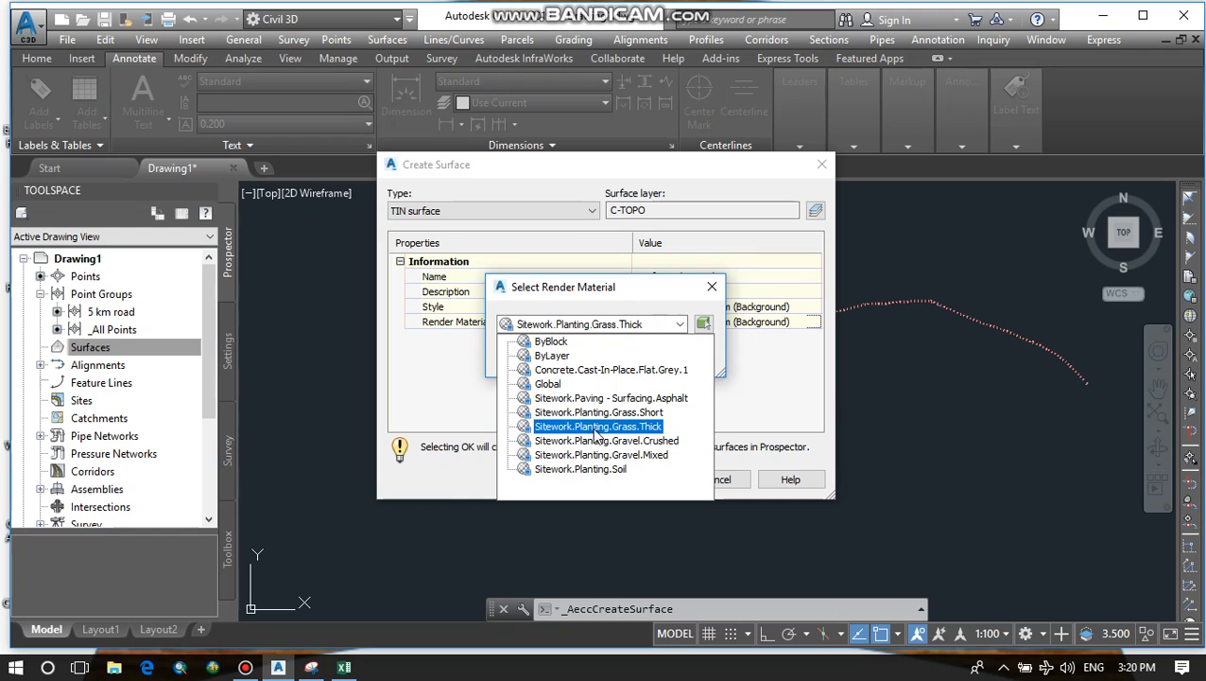
{"action": "left_click", "coordinate": [551, 344]}
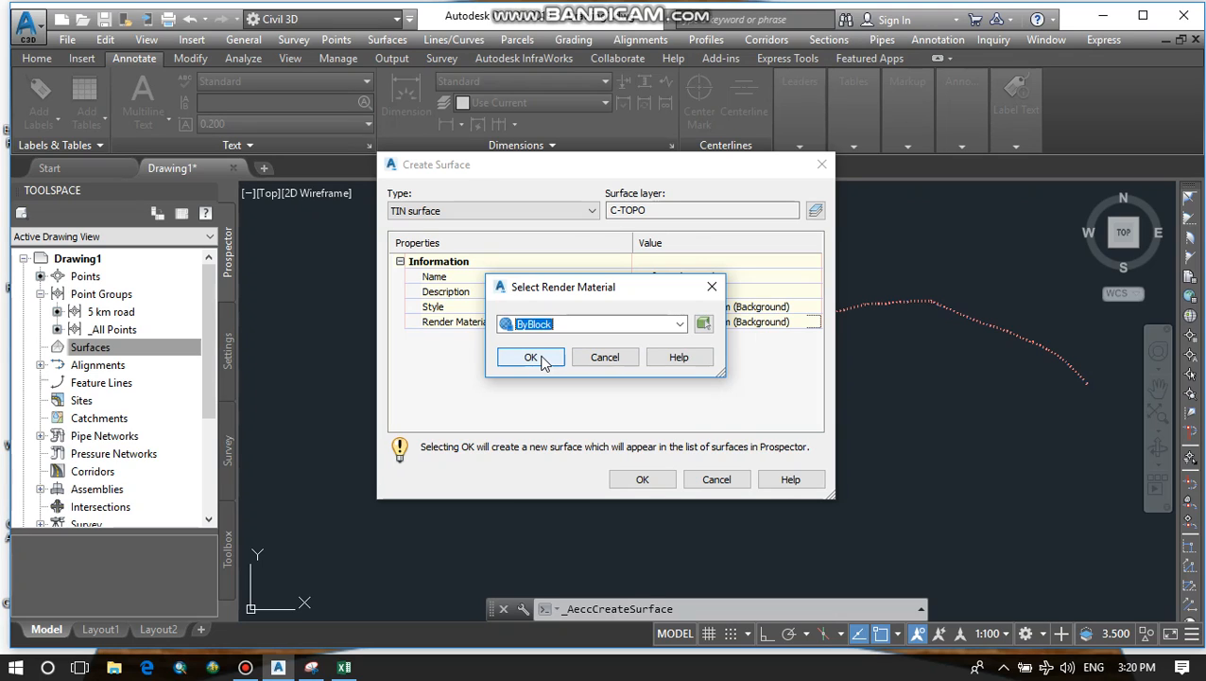
{"action": "left_click", "coordinate": [532, 357]}
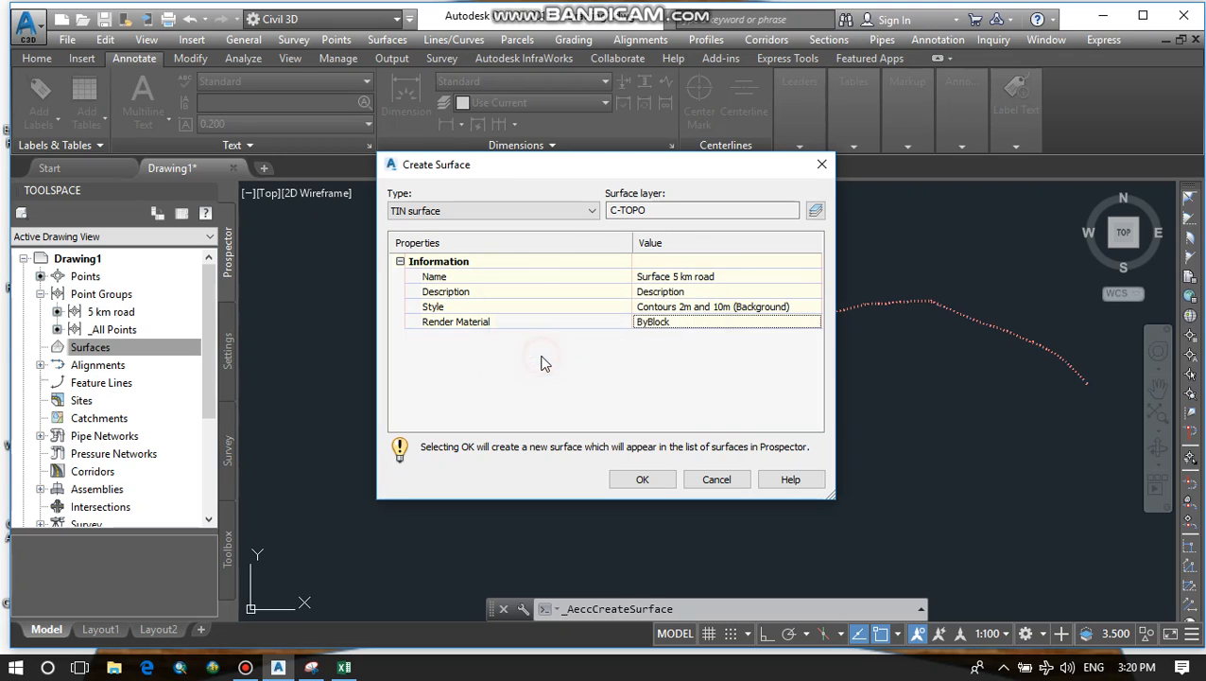
{"action": "left_click", "coordinate": [642, 480]}
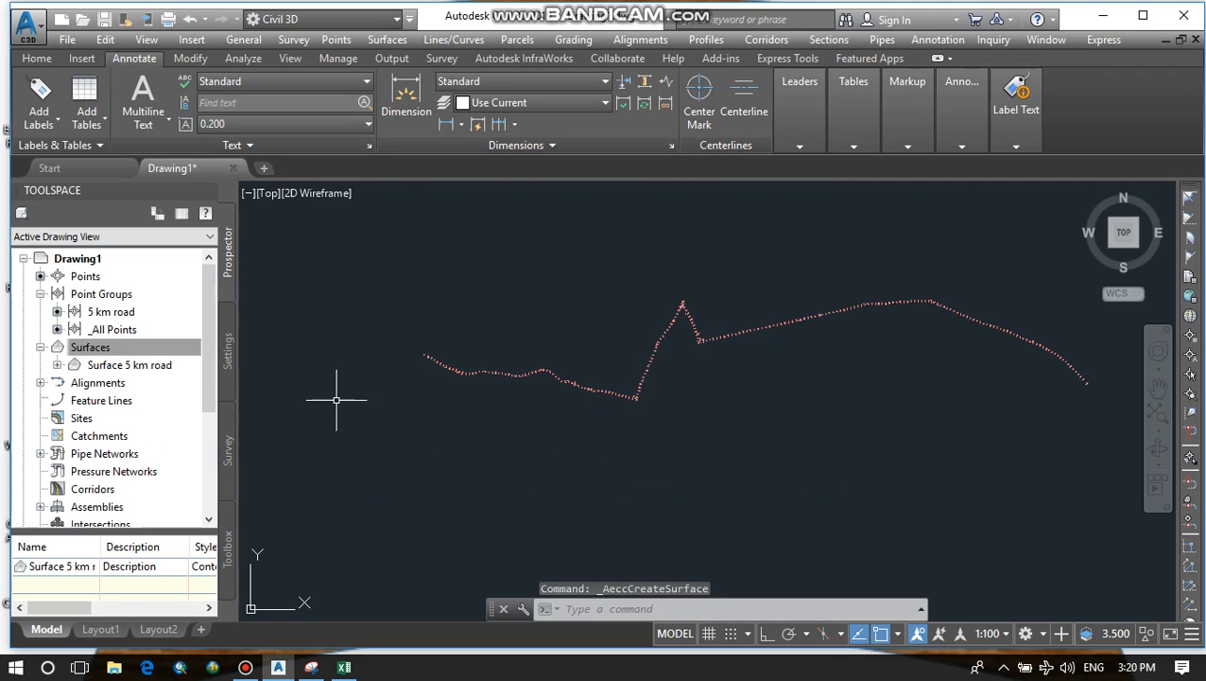
Add the "5 km road" point group to the definition of the surface "Surface 5 km road"
{"action": "left_click", "coordinate": [58, 365]}
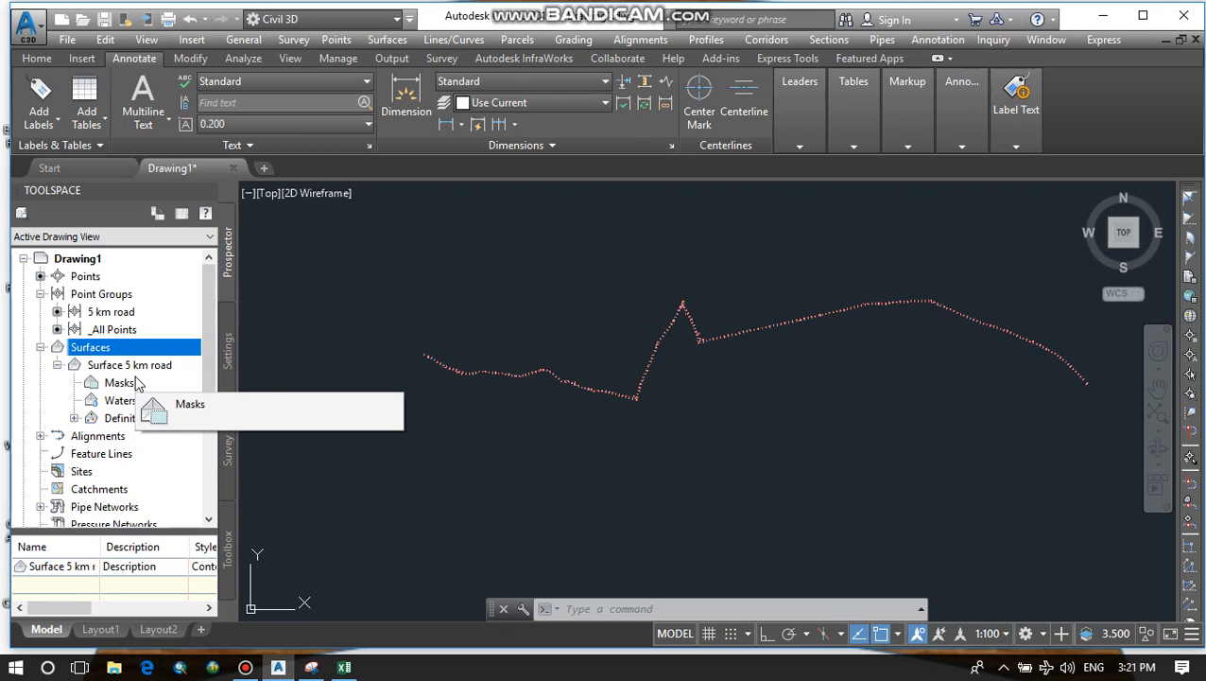
{"action": "left_click", "coordinate": [74, 416]}
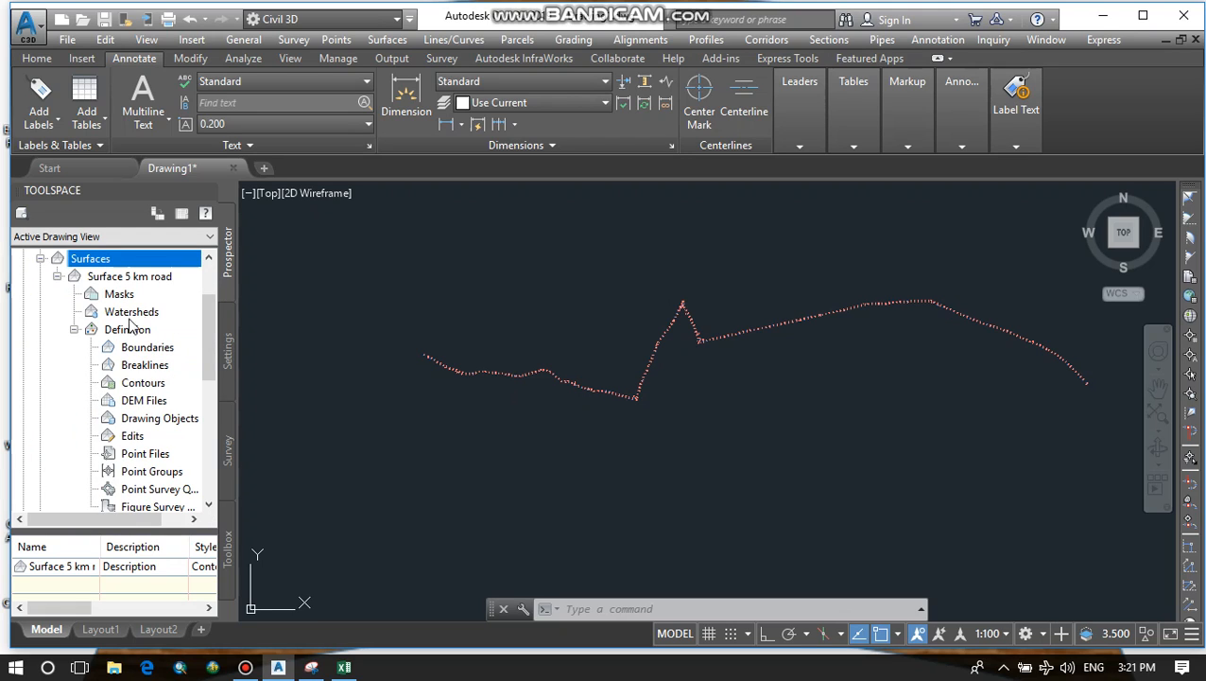
{"action": "left_click_drag", "start_coordinate": [207, 375], "coordinate": [207, 408]}
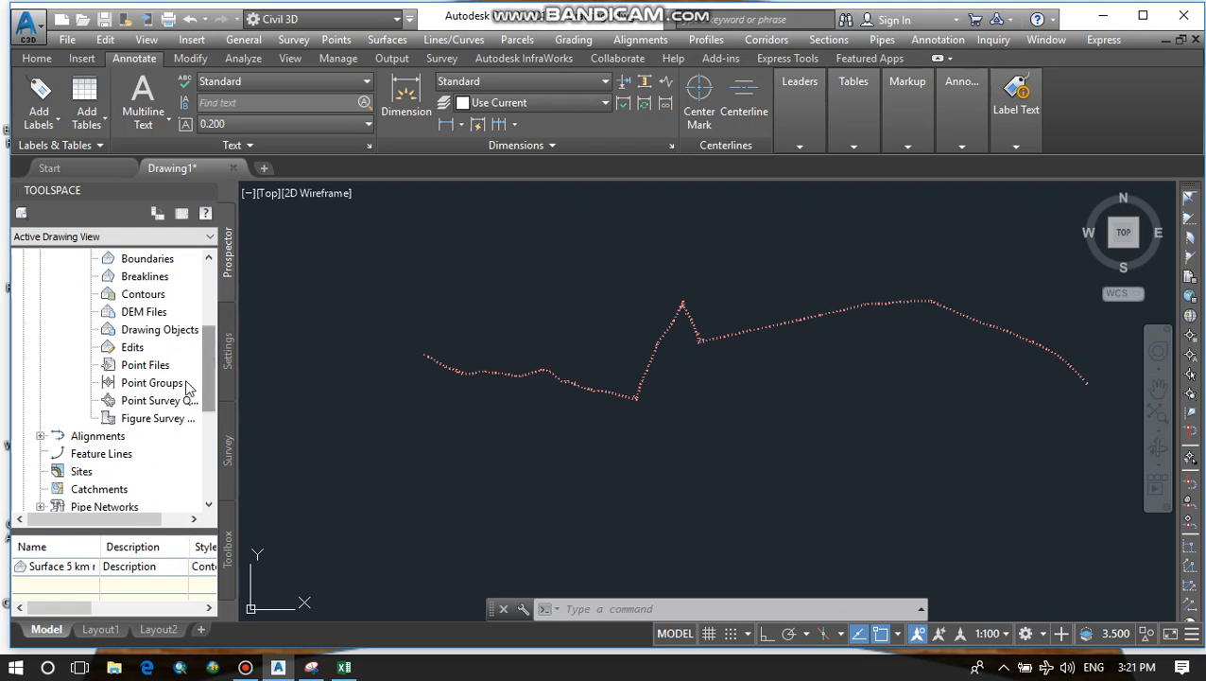
{"action": "left_click", "coordinate": [130, 387]}
{"action": "right_click", "coordinate": [128, 385]}
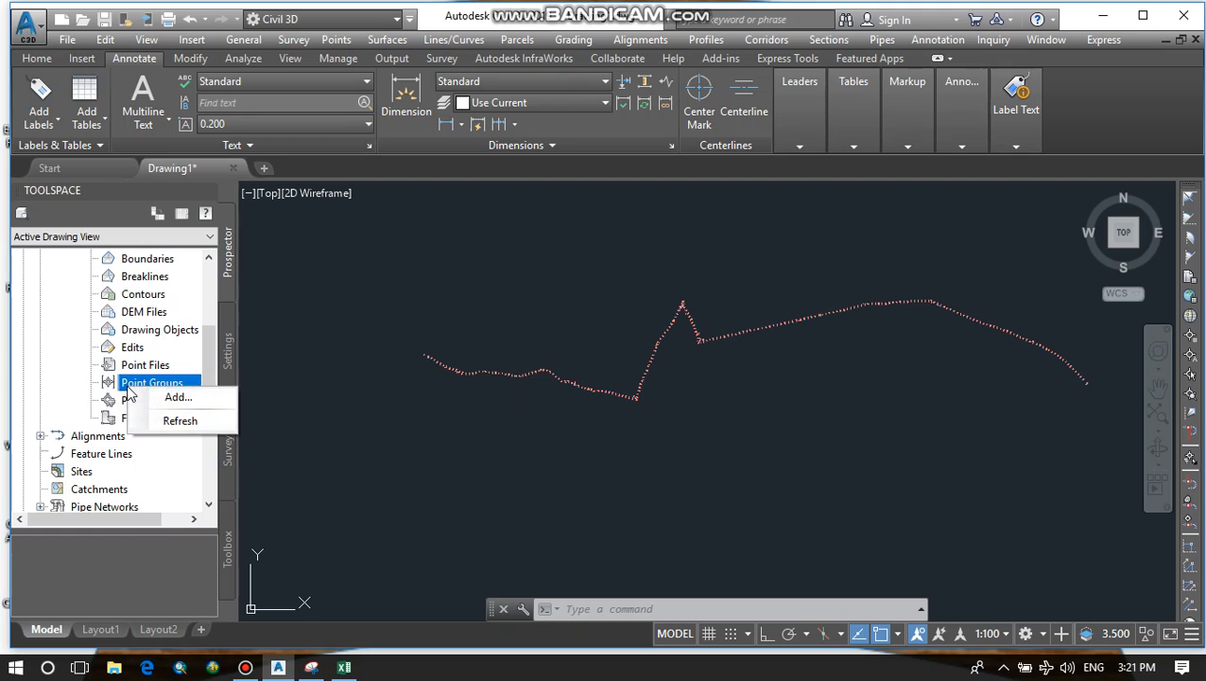
{"action": "left_click", "coordinate": [159, 399]}
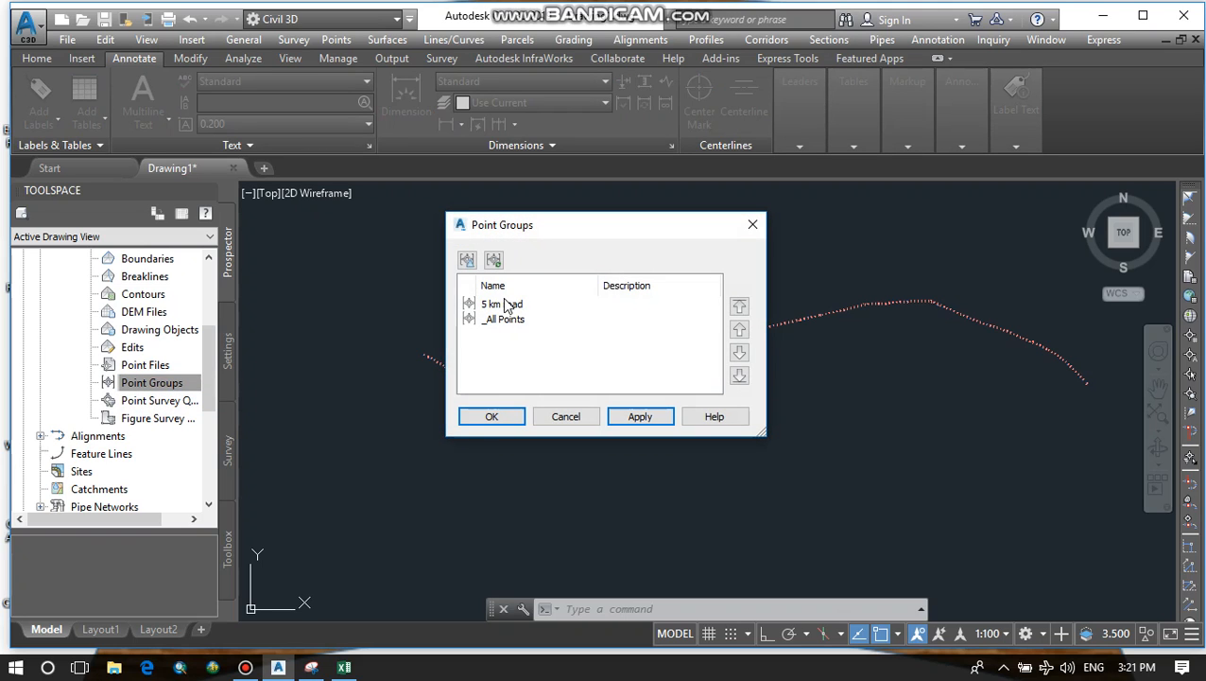
{"action": "left_click", "coordinate": [516, 305]}
{"action": "left_click", "coordinate": [640, 418]}
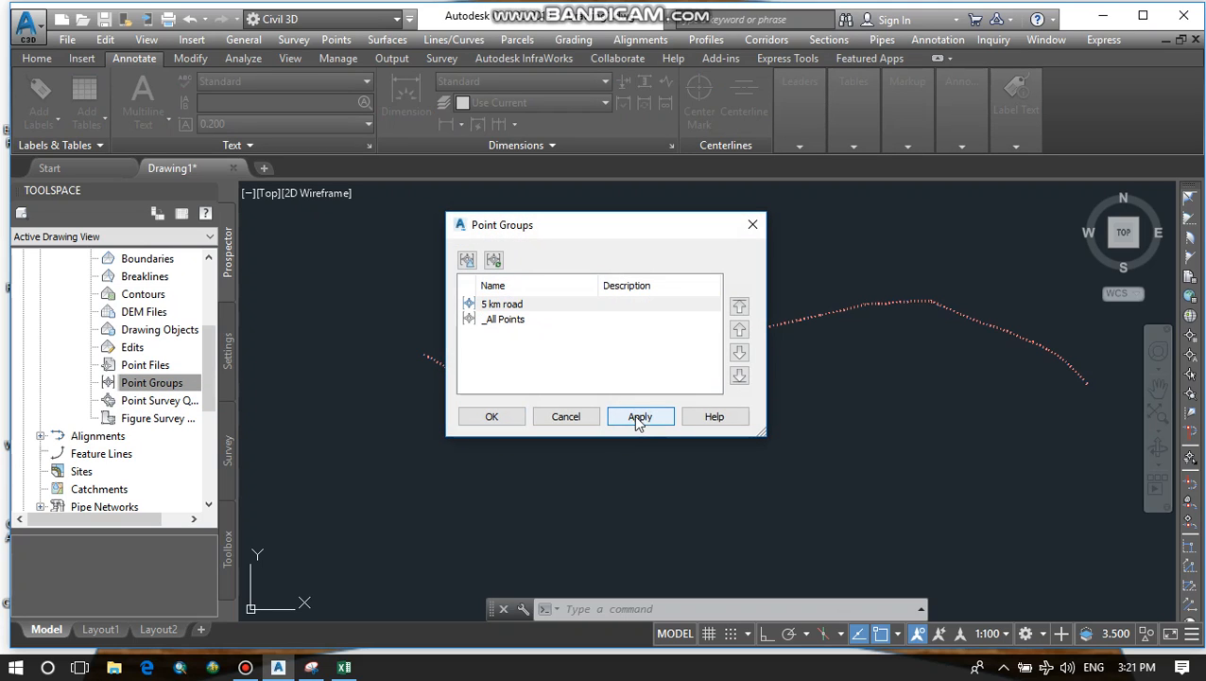
{"action": "left_click", "coordinate": [493, 417]}
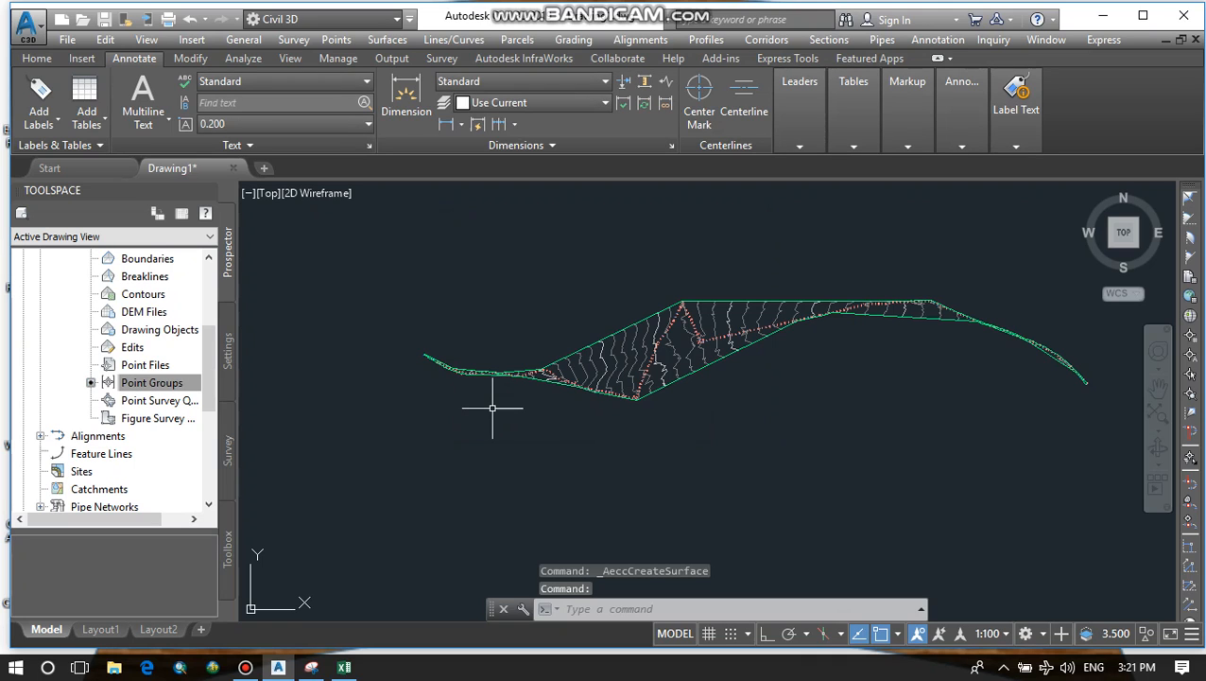